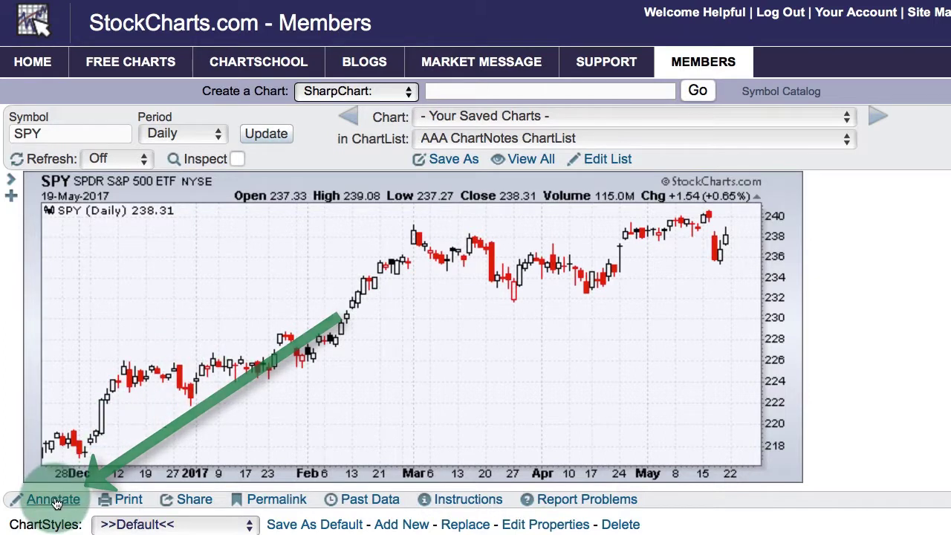
Make Trendline the active drawing tool in the annotation editor.
left_click(54, 502)
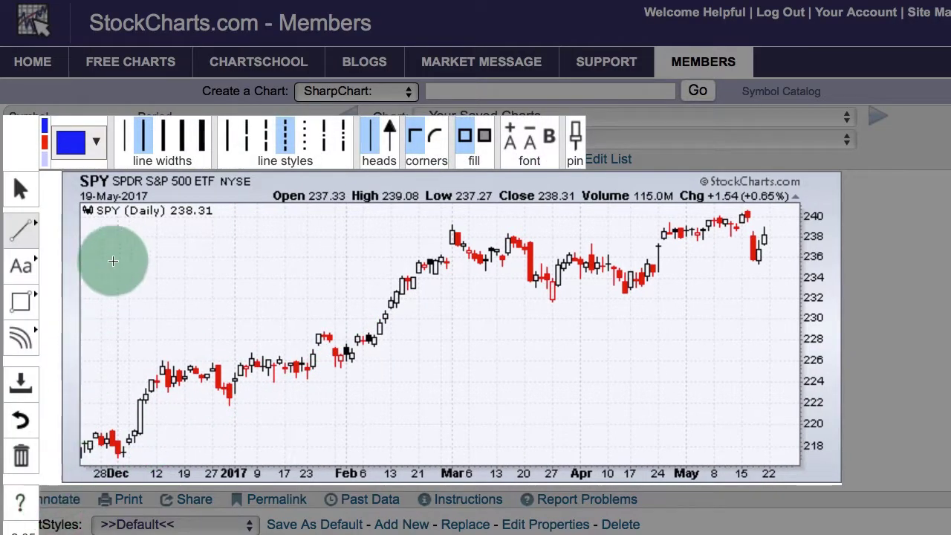
left_click(38, 228)
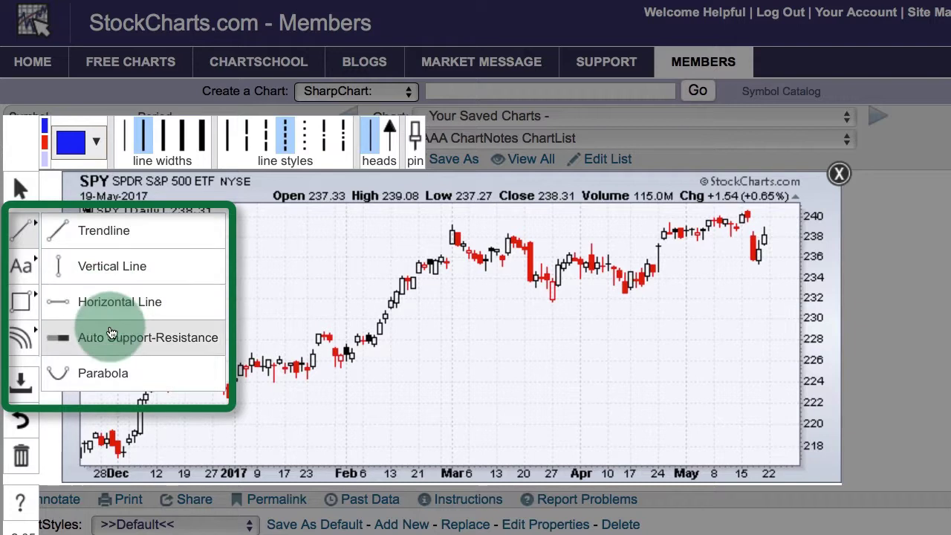
left_click(108, 231)
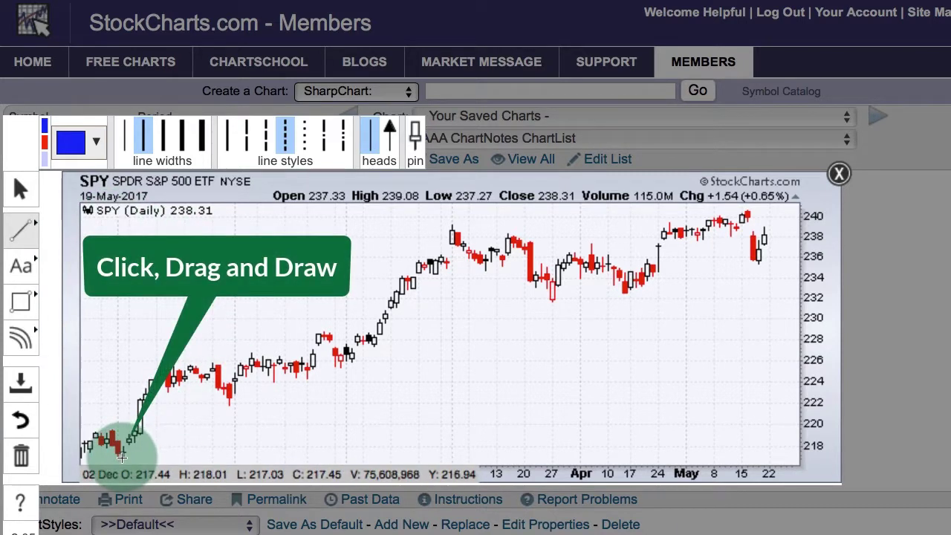
Draw an uptrend line from the late-December SPY low to early April.
mouse_move(121, 456)
left_mouse_down()
mouse_move(476, 366)
mouse_move(568, 279)
mouse_move(620, 268)
left_mouse_up()
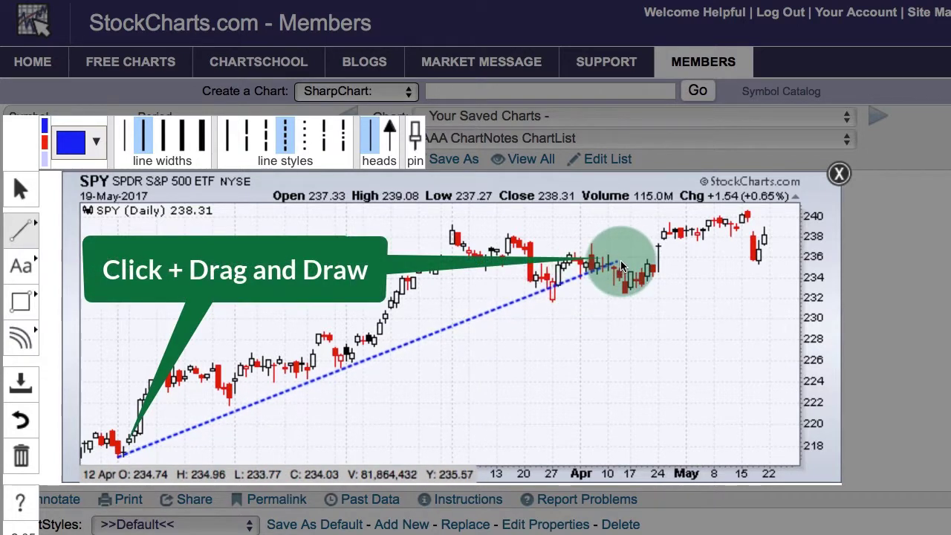
left_click_drag(623, 264, 620, 262)
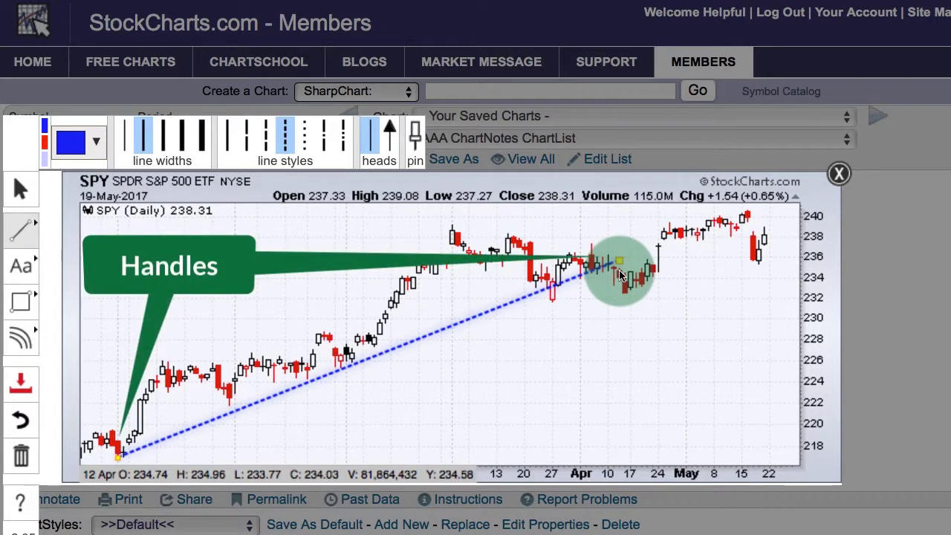
left_click_drag(621, 266, 791, 244)
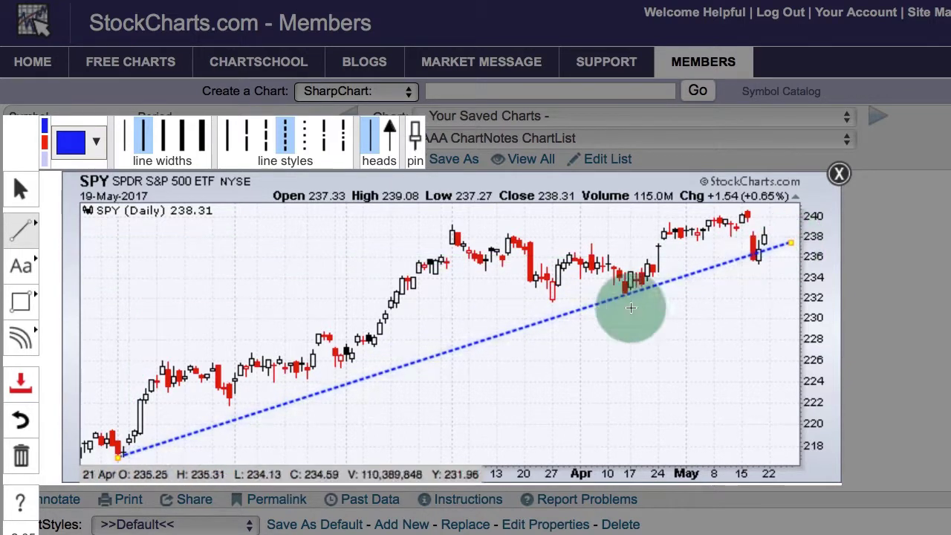
left_click_drag(118, 456, 223, 413)
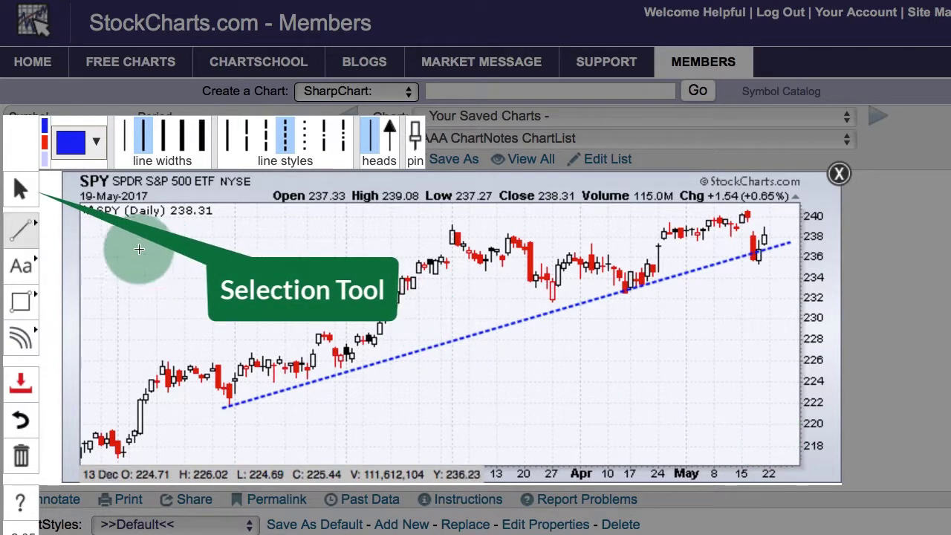
left_click(18, 195)
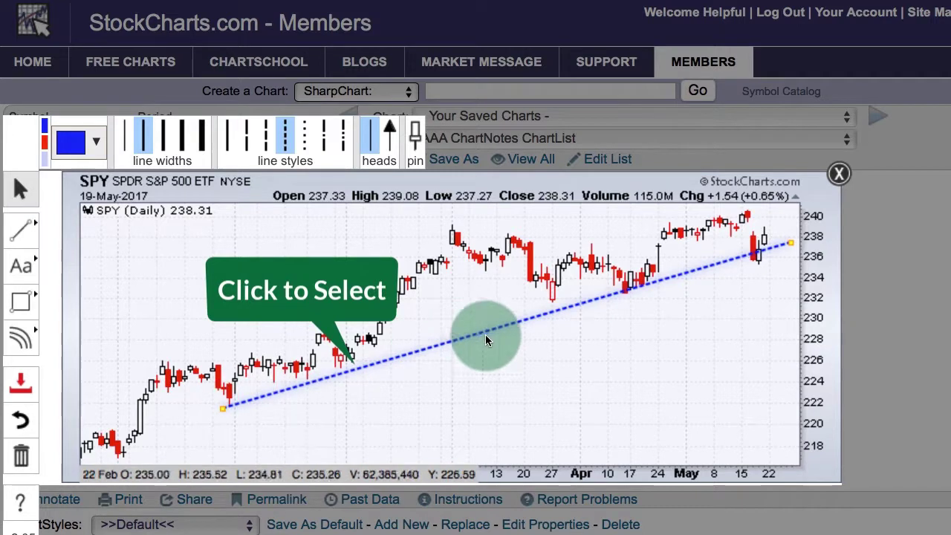
left_click_drag(805, 248, 629, 278)
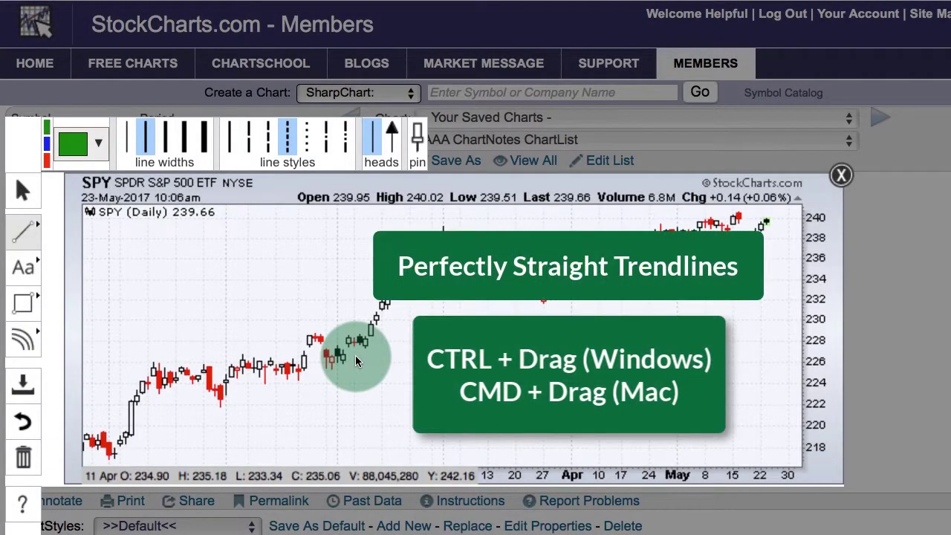
Draw a level trendline across the January highs near 226.
left_click(22, 231)
left_click(102, 234)
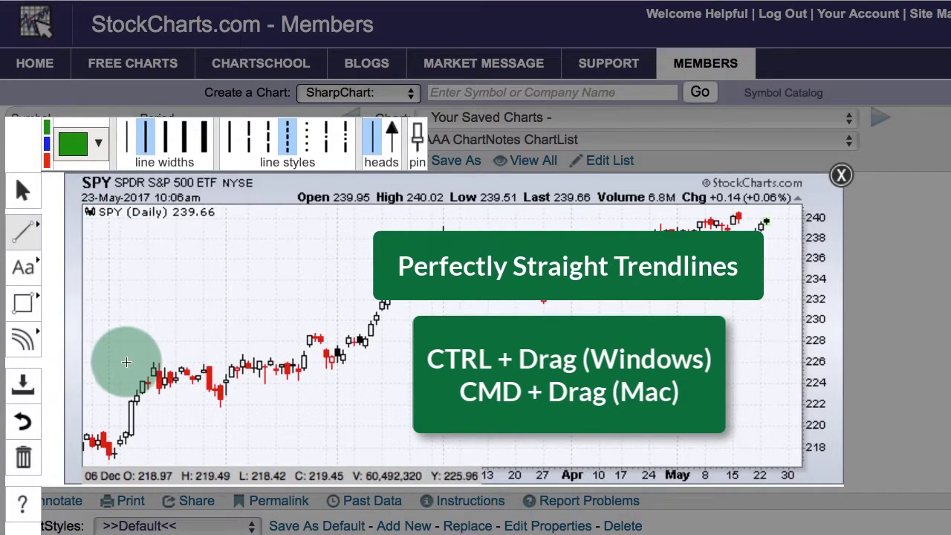
left_click_drag(126, 365, 324, 367)
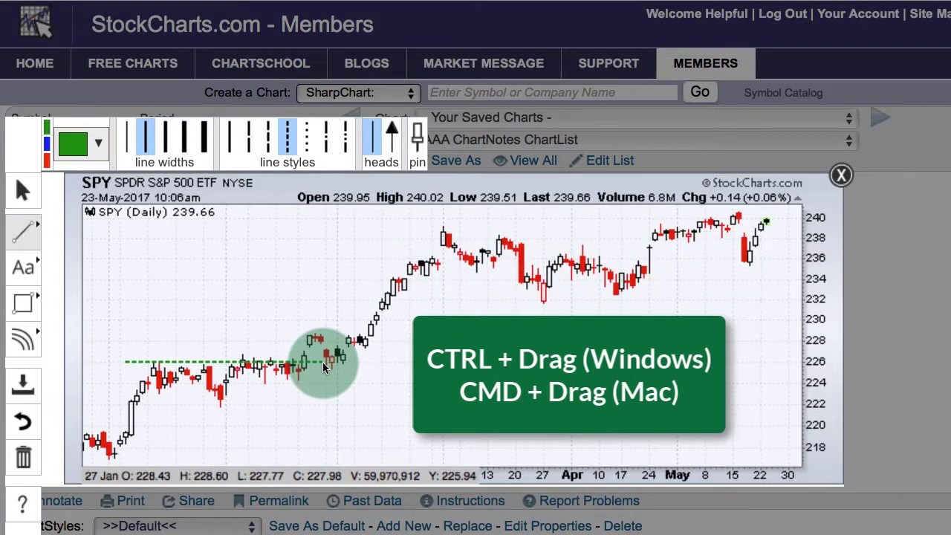
Add a second level line near 221 below the January consolidation.
left_click_drag(165, 410, 316, 398)
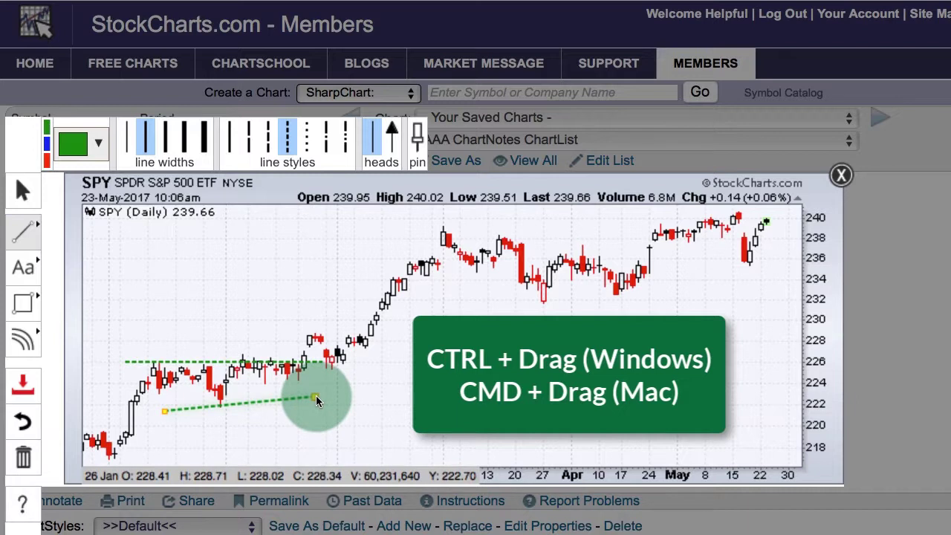
left_click_drag(314, 399, 329, 404)
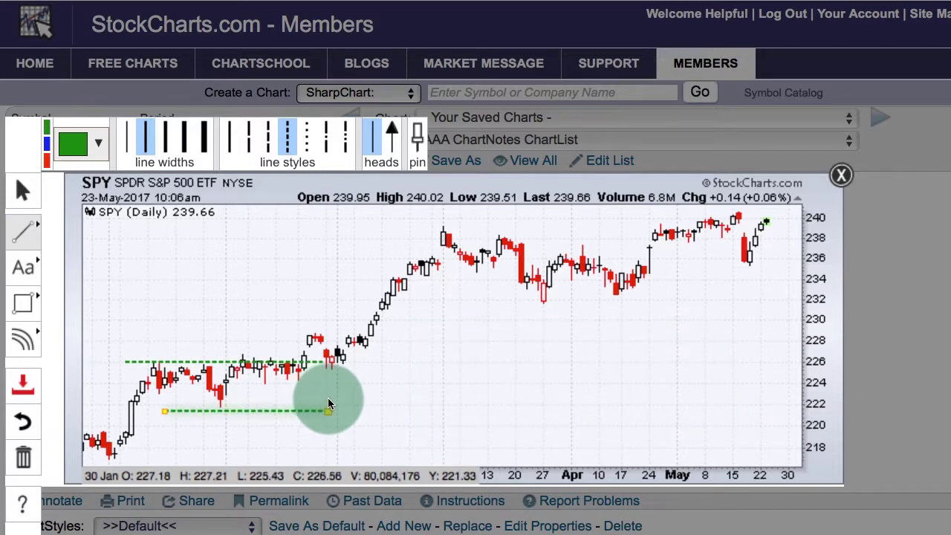
left_click(415, 315)
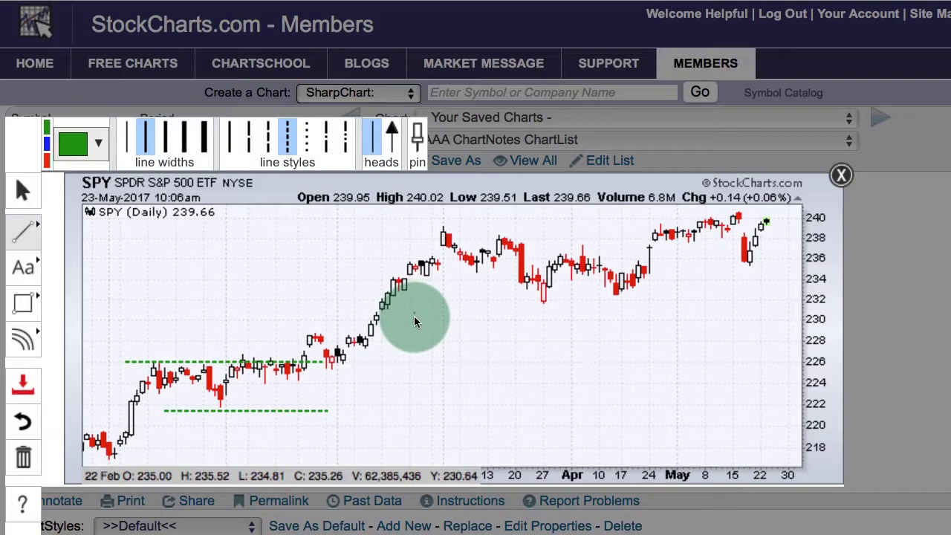
left_click_drag(417, 381, 418, 400)
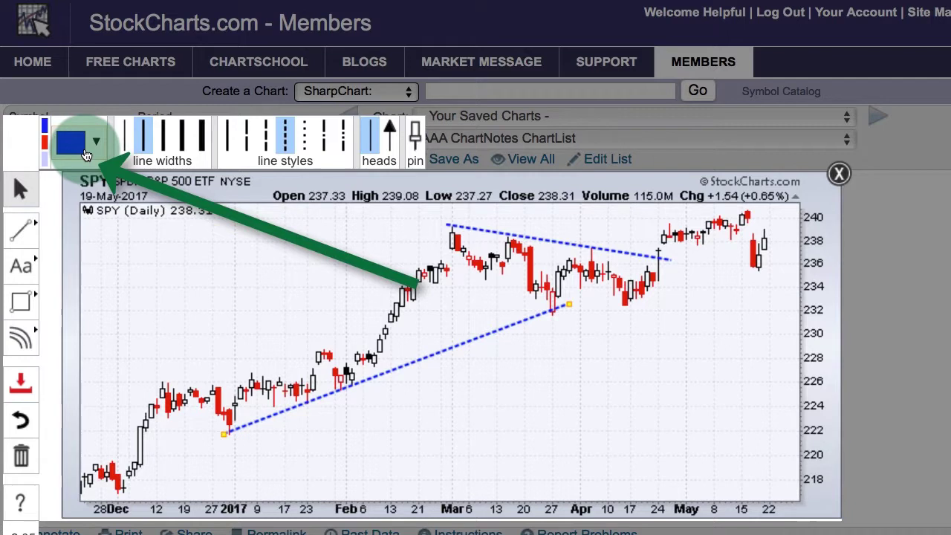
Colour the upper falling trendline red using the recent-colours strip.
left_click(45, 130)
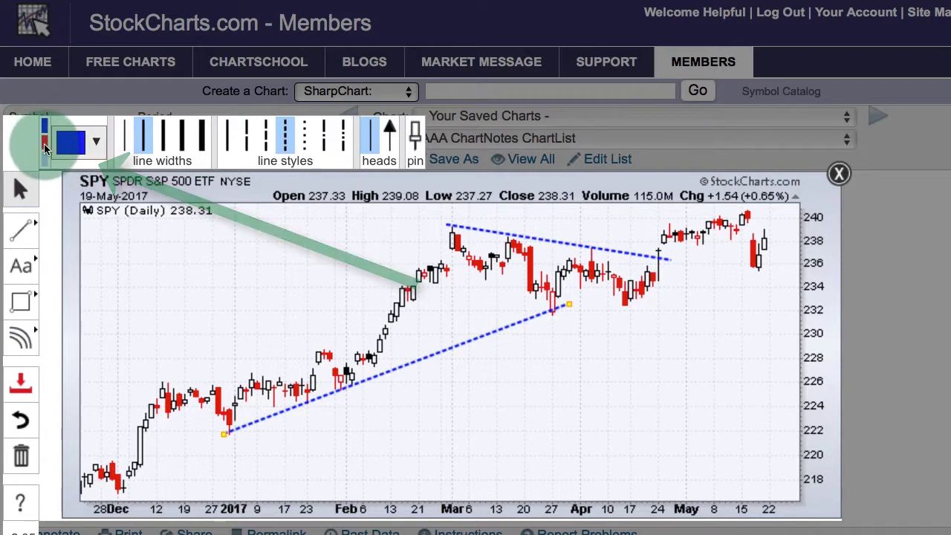
left_click(44, 129)
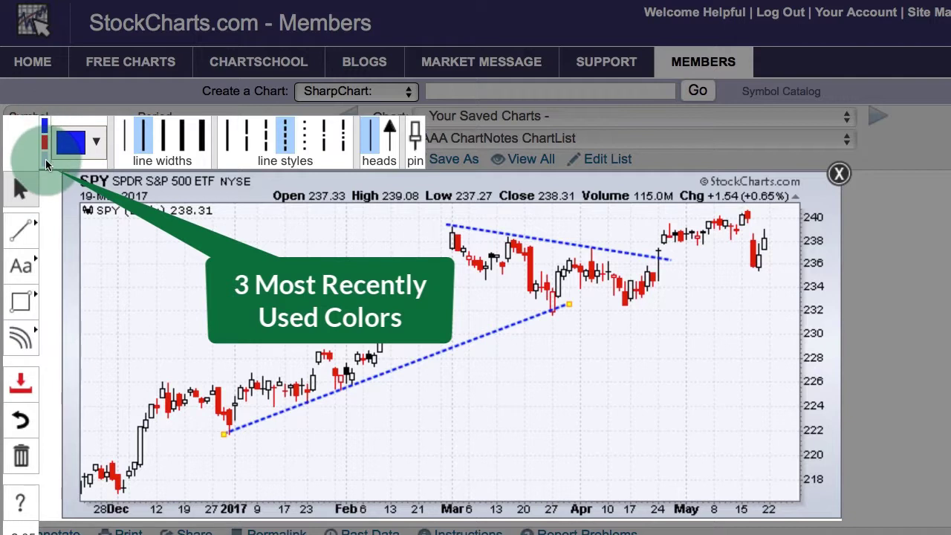
left_click(522, 241)
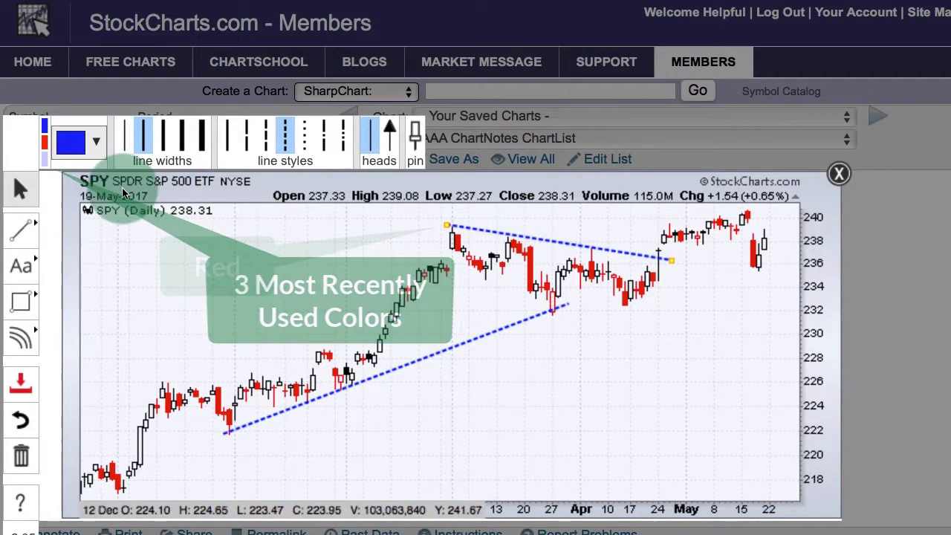
left_click(47, 147)
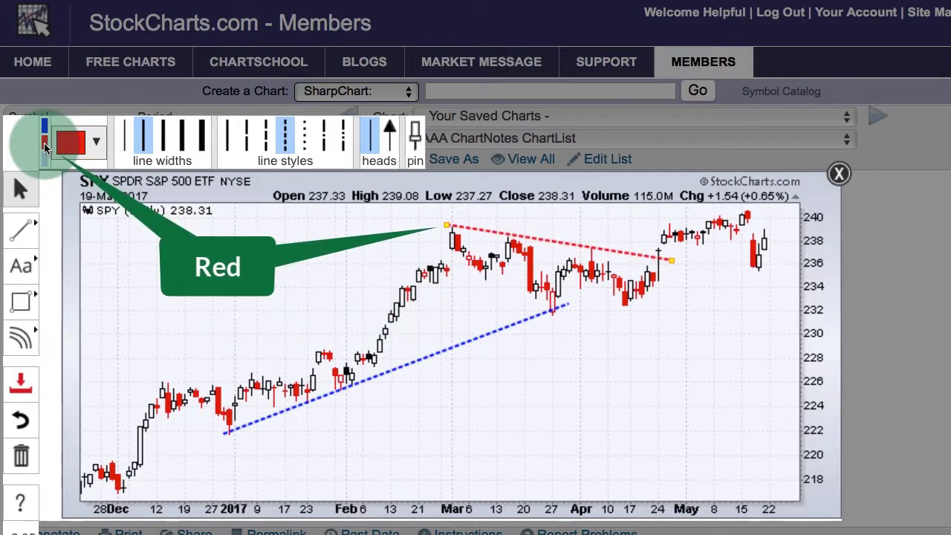
left_click(92, 149)
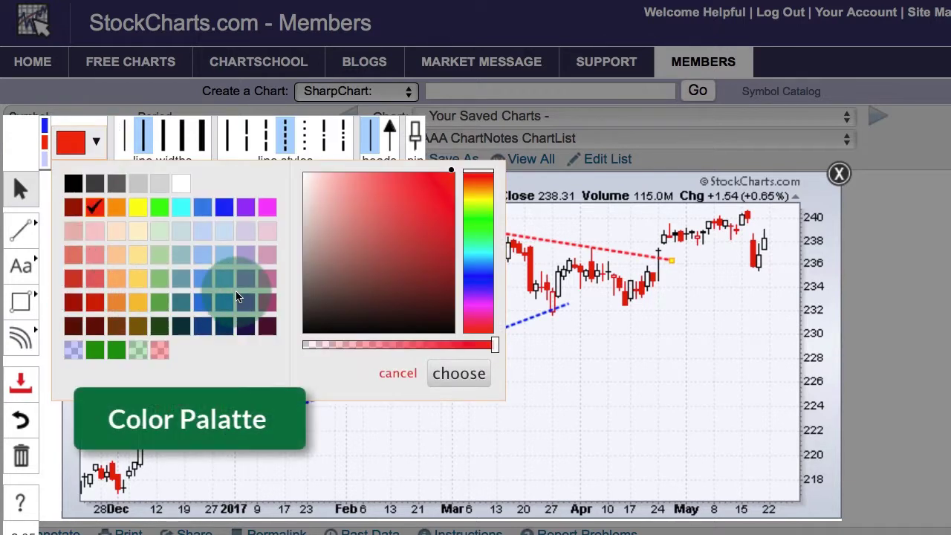
Change the upper trendline to blue and lower its opacity slightly.
left_click(226, 210)
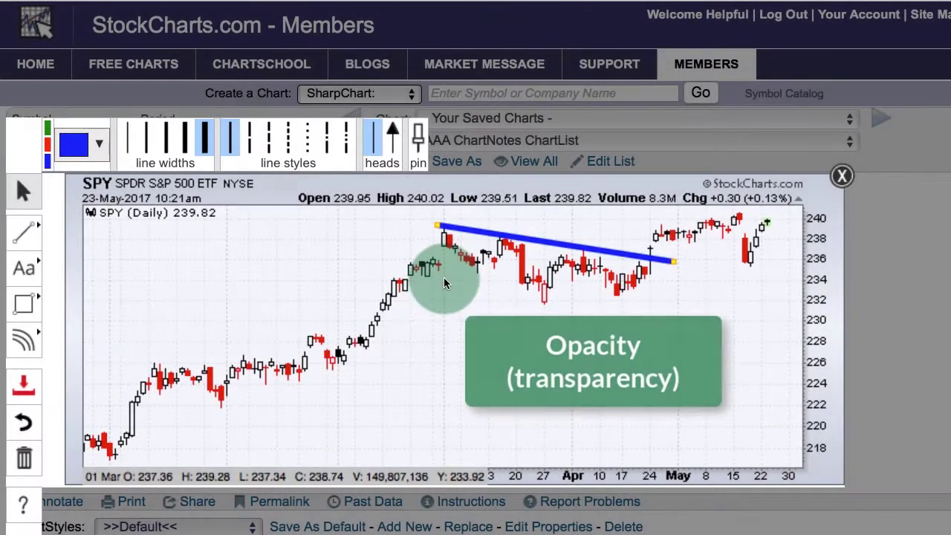
left_click(101, 147)
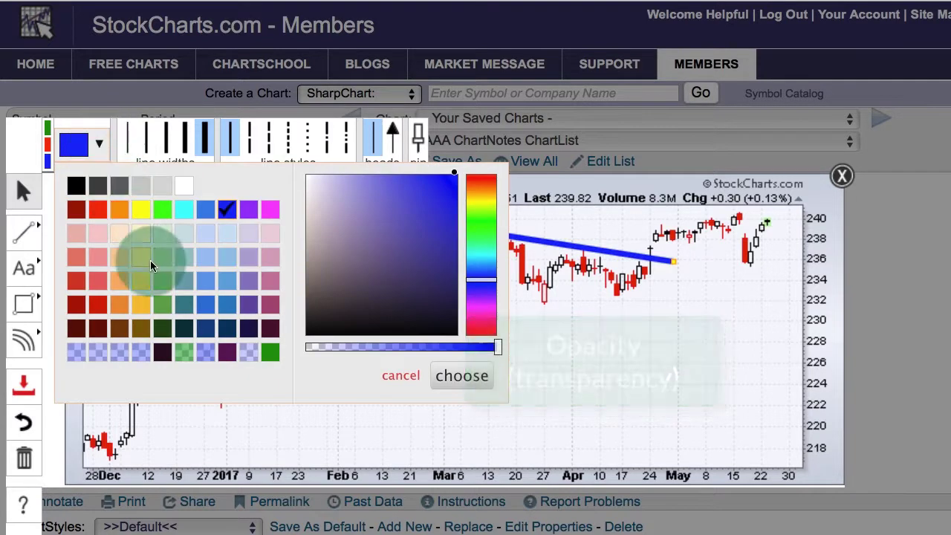
left_click_drag(496, 347, 367, 348)
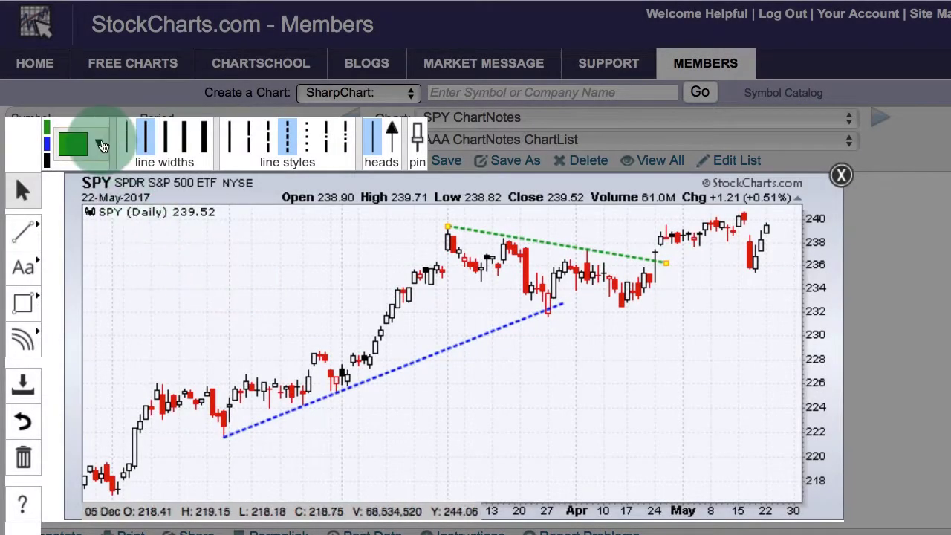
Apply a custom hue from the colour gradient to the upper trendline.
left_click(101, 144)
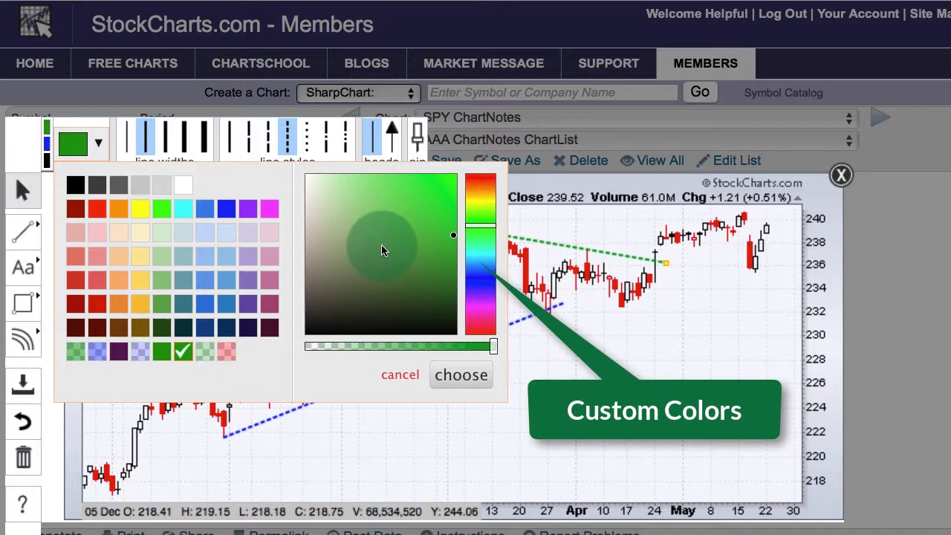
mouse_move(479, 233)
left_mouse_down()
mouse_move(480, 204)
mouse_move(479, 319)
left_mouse_up()
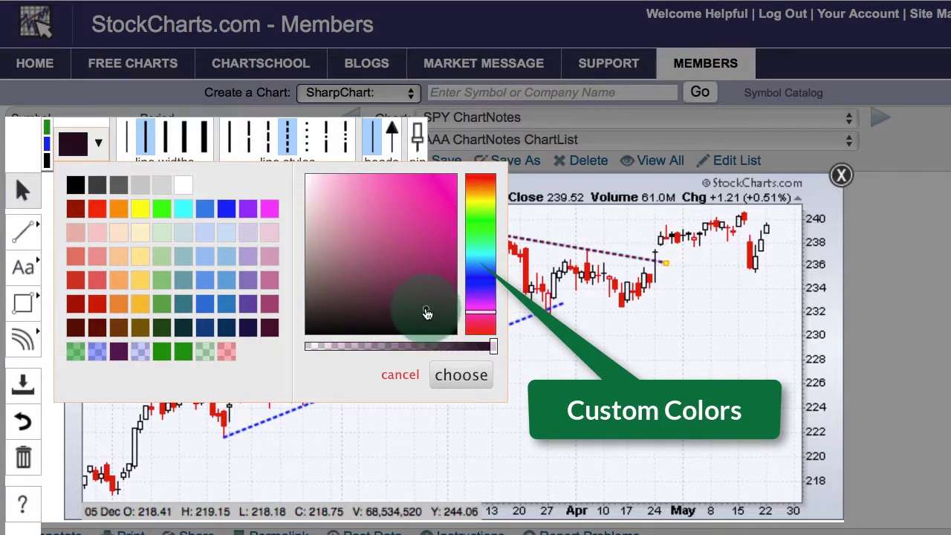
left_click(459, 376)
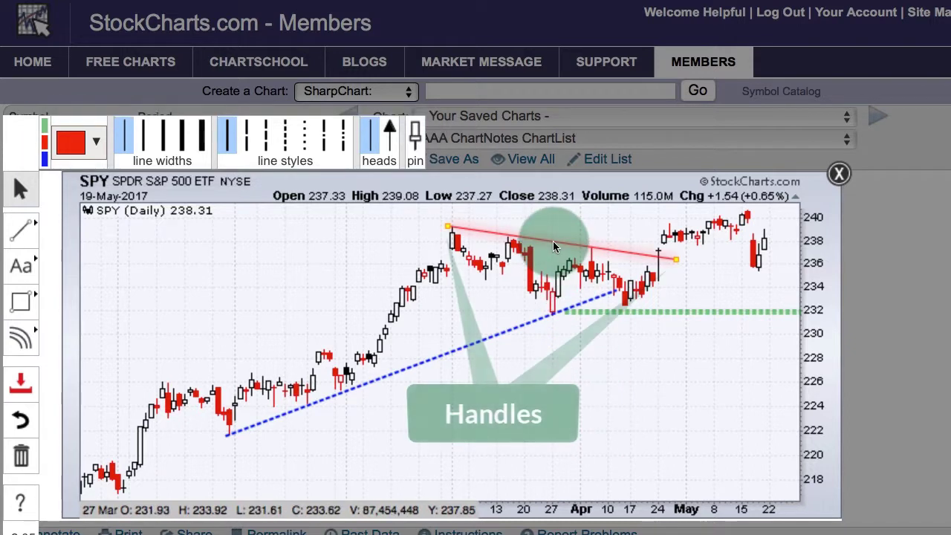
Set the red trendline to the thickest width with no arrowhead.
left_click(200, 136)
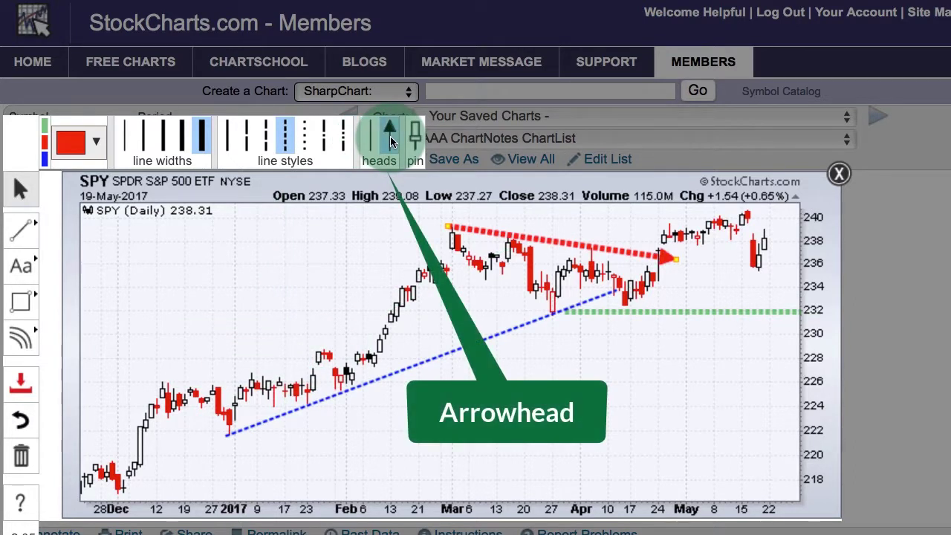
left_click(548, 239)
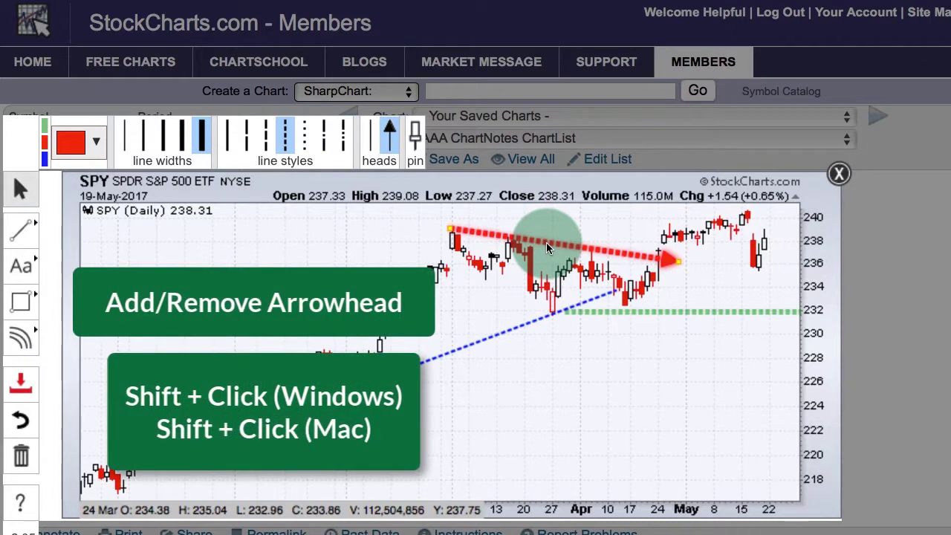
left_click(546, 243, "shift")
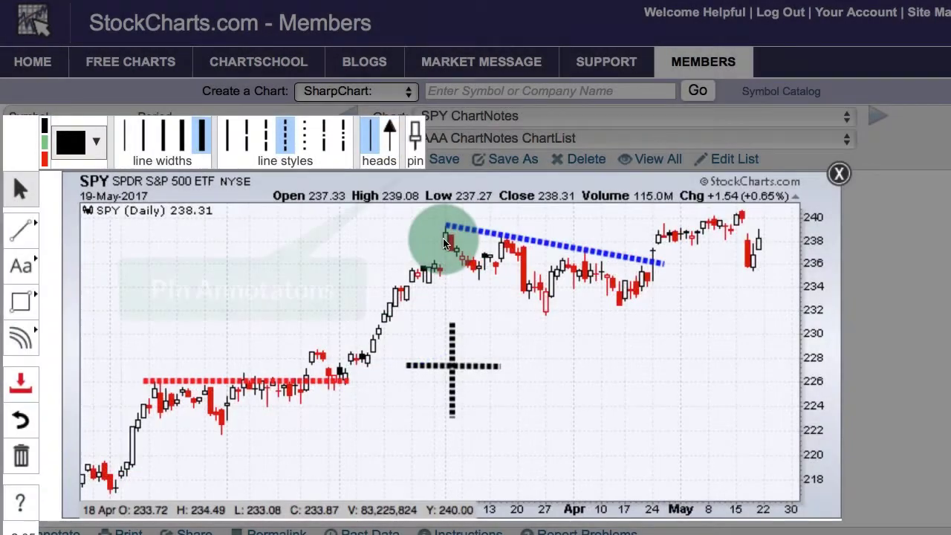
Turn on the pin option and select the blue dotted trendline.
left_click(417, 154)
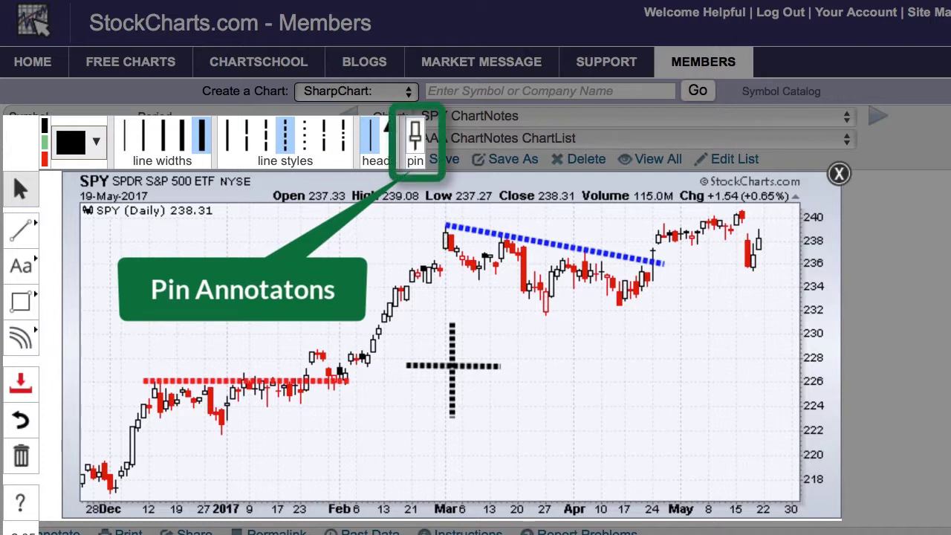
left_click(416, 150)
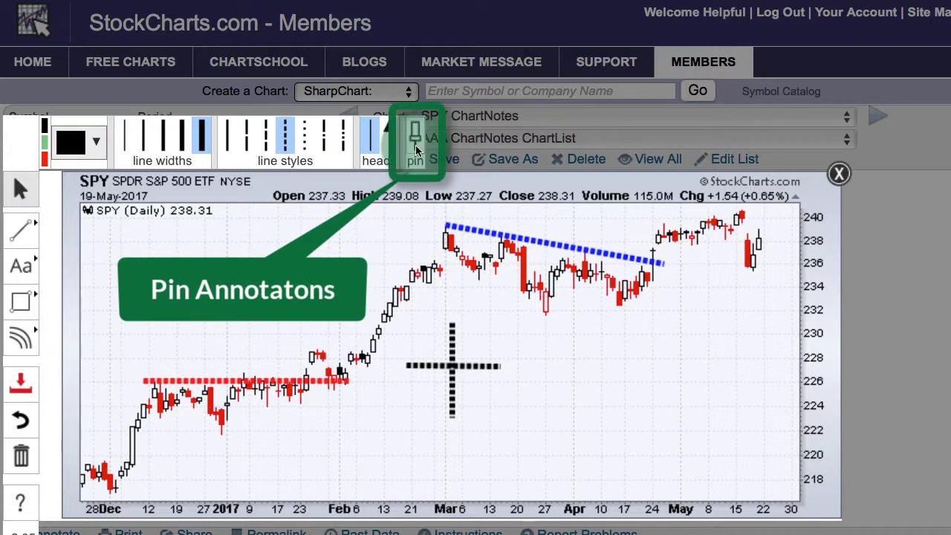
left_click(146, 217)
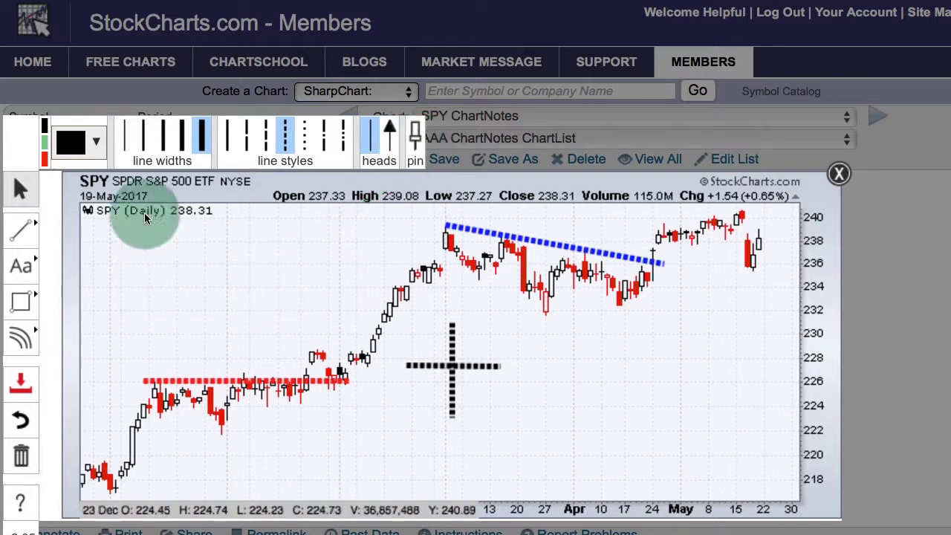
left_click(23, 194)
left_click(529, 236)
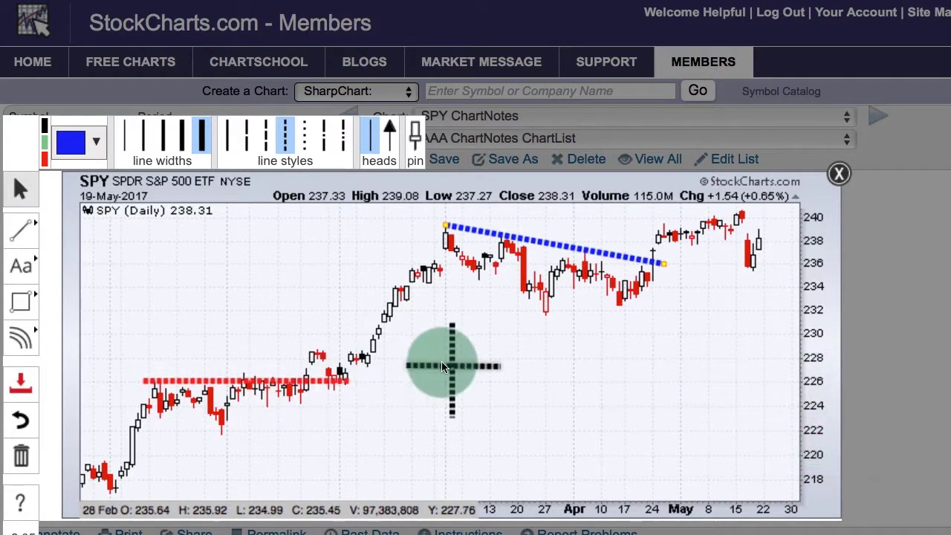
Pin the horizontal and vertical crosshair dashed lines in place, then deselect.
left_click(440, 365)
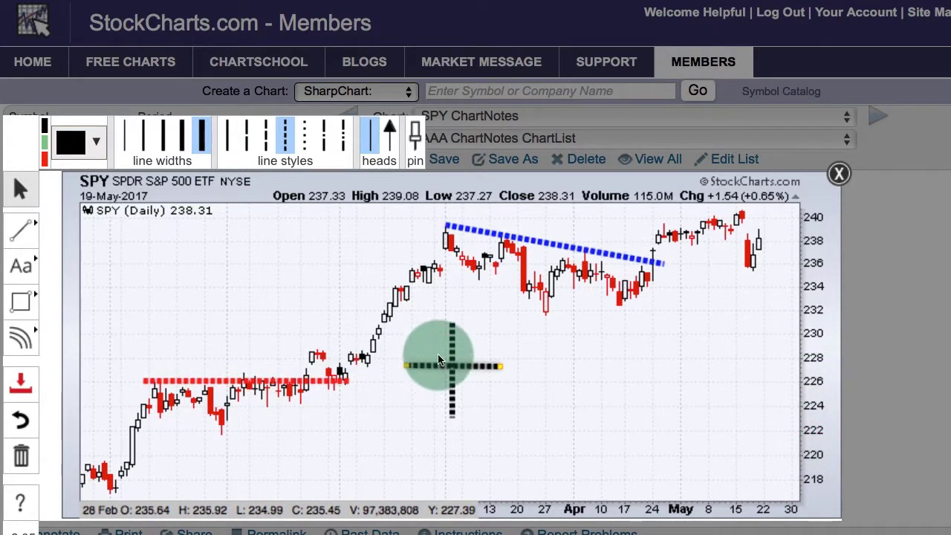
left_click(415, 142)
left_click(413, 144)
left_click(485, 284)
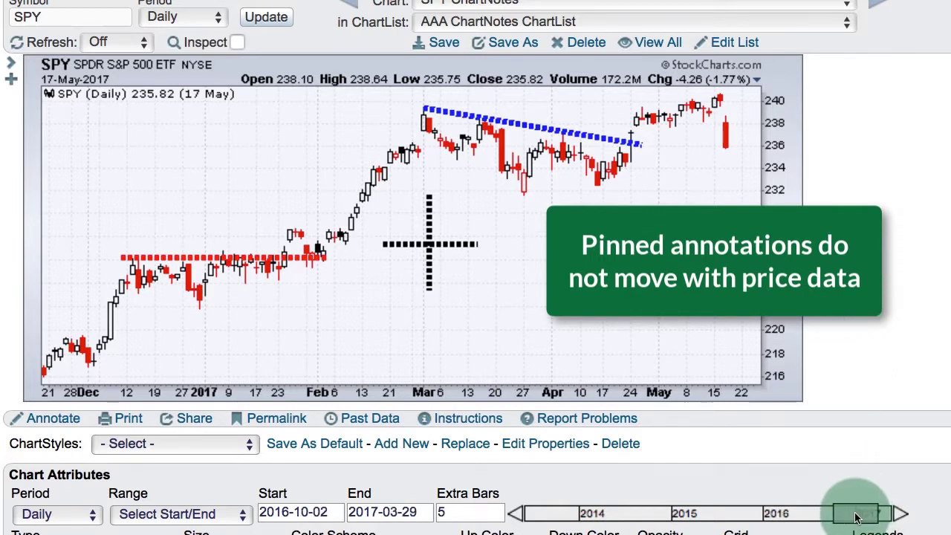
Move the chart's end date to 29 Mar 2017 with the date-range slider.
left_click_drag(856, 518, 853, 515)
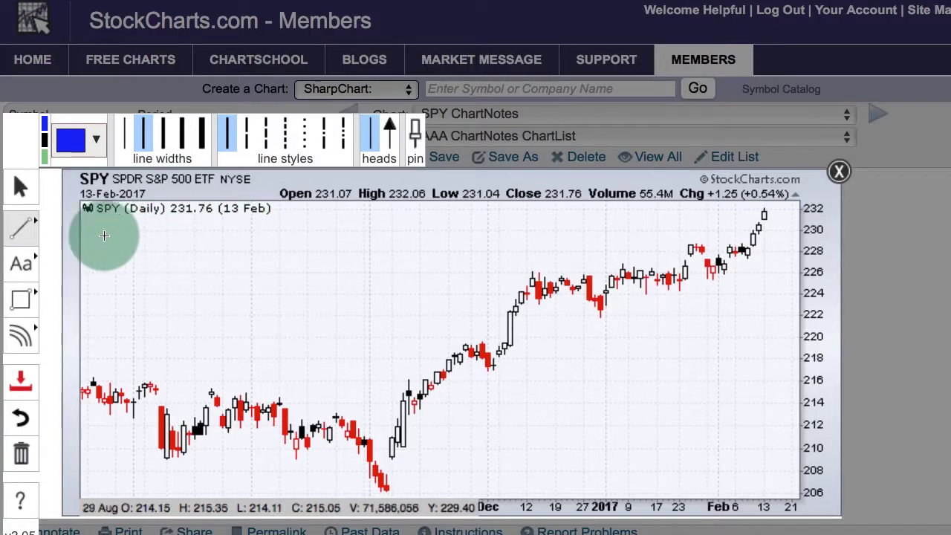
Place vertical lines at the early-November low and in late November.
left_click(22, 227)
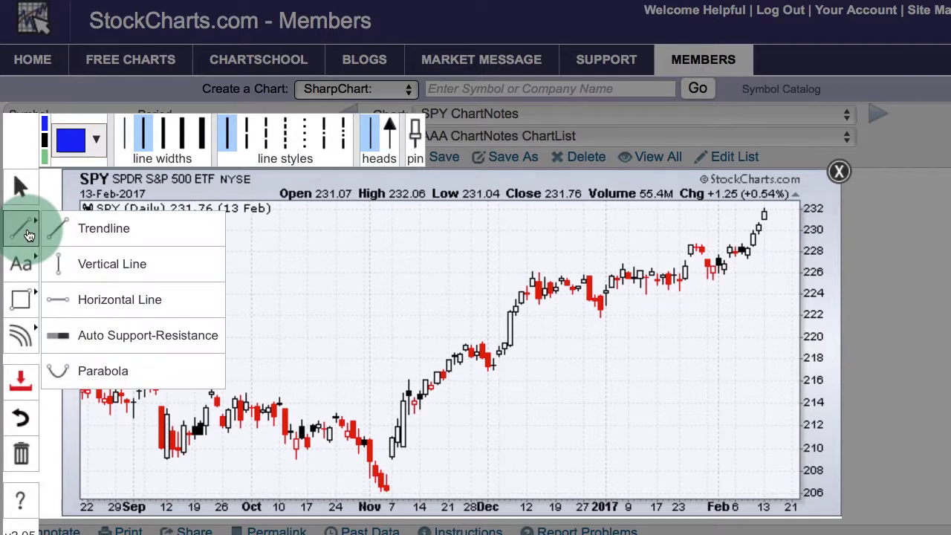
left_click(104, 266)
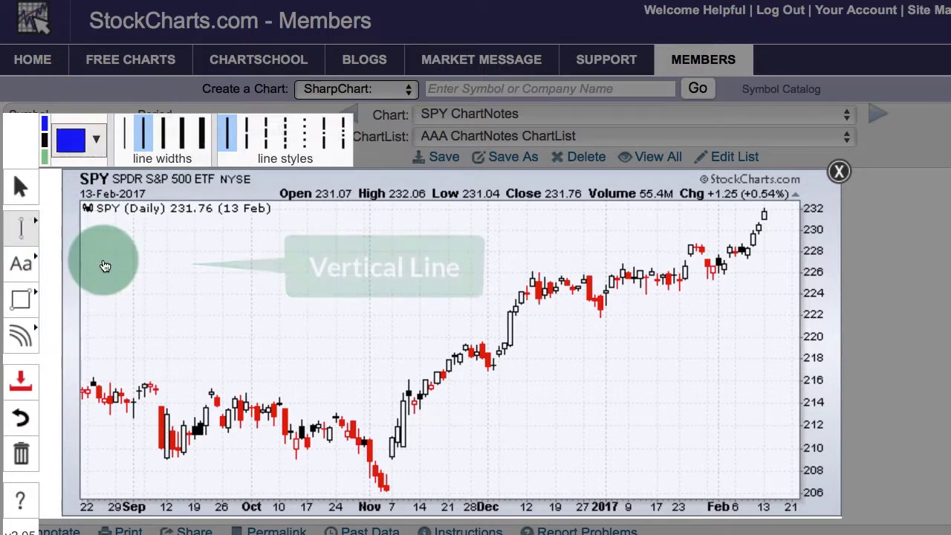
left_click(371, 304)
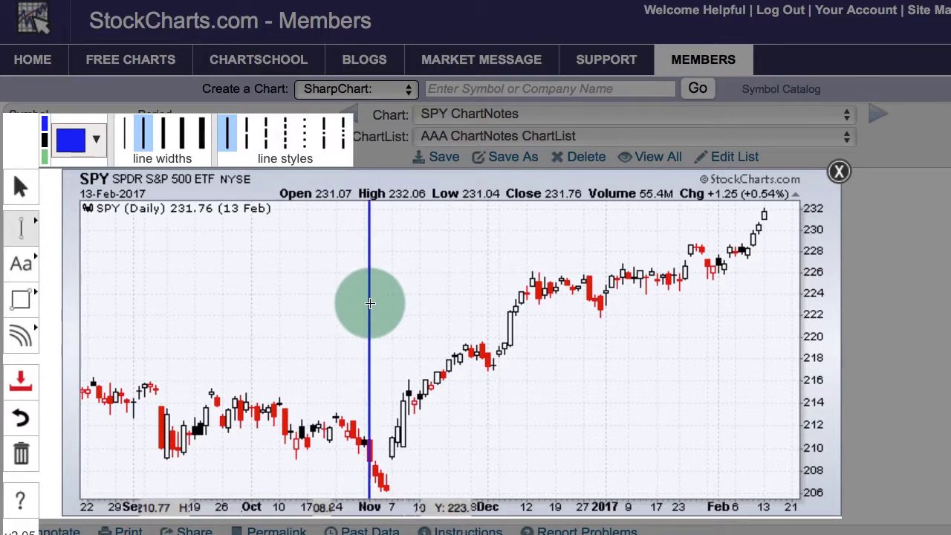
left_click(488, 299)
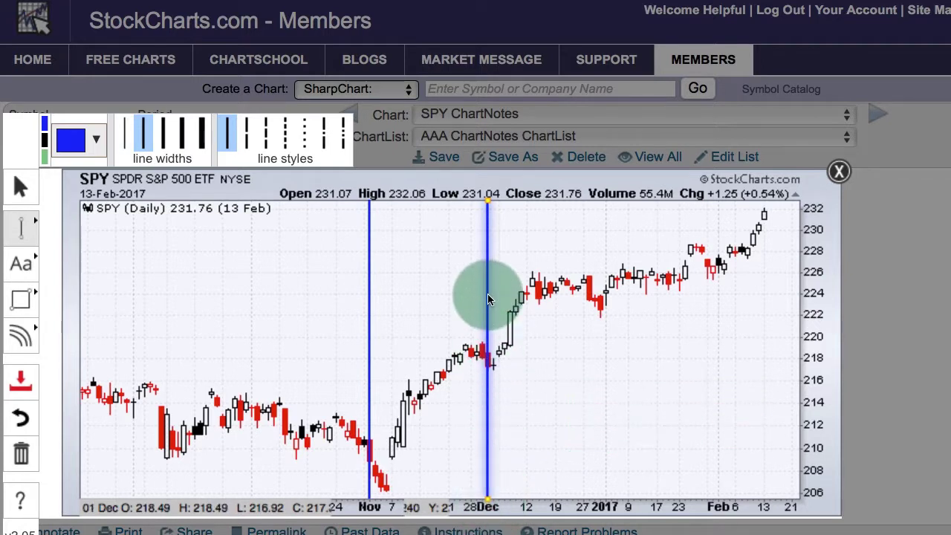
Reposition the second vertical line to mid-December 2016.
left_click_drag(488, 299, 591, 301)
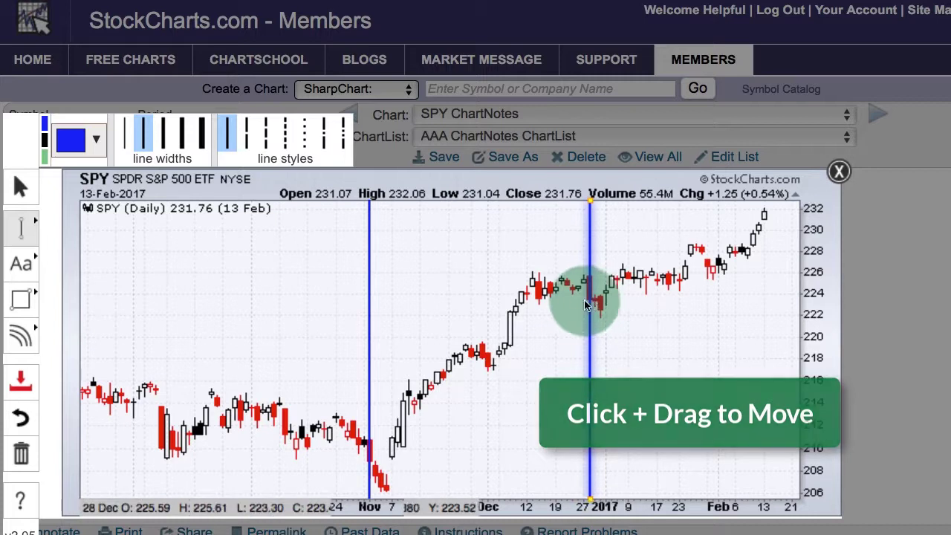
left_click(591, 500)
left_click_drag(591, 502, 531, 474)
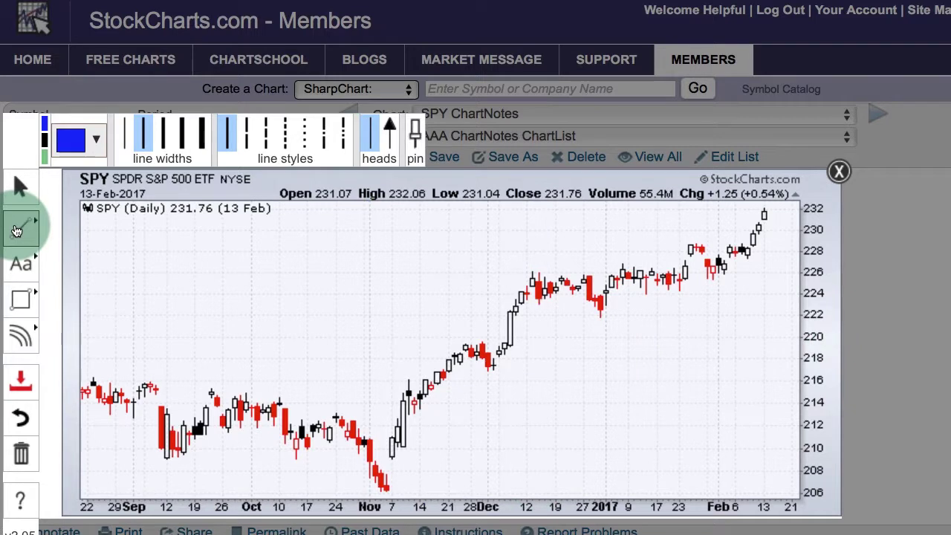
left_click(16, 231)
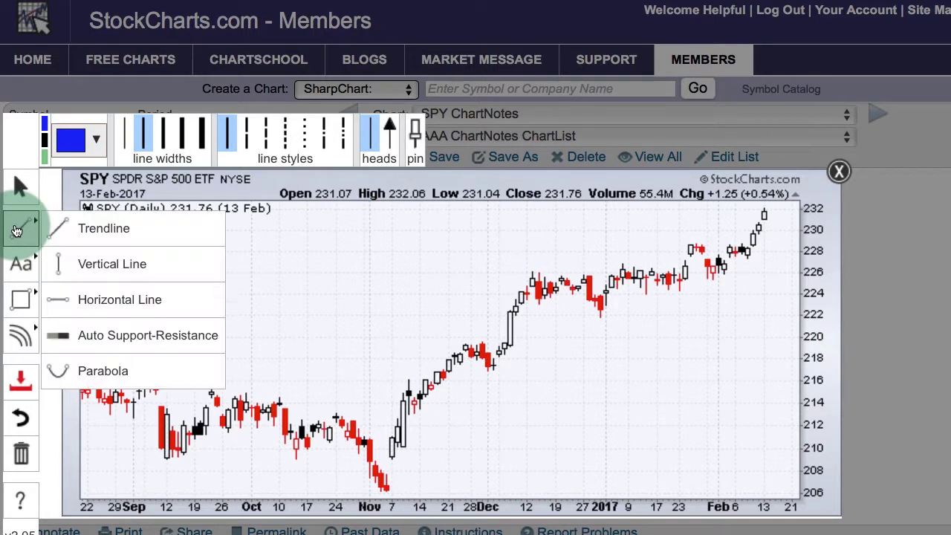
Draw horizontal lines at 215.36 and 225.79, then lower the second to about 223.5.
left_click(103, 302)
left_click(214, 388)
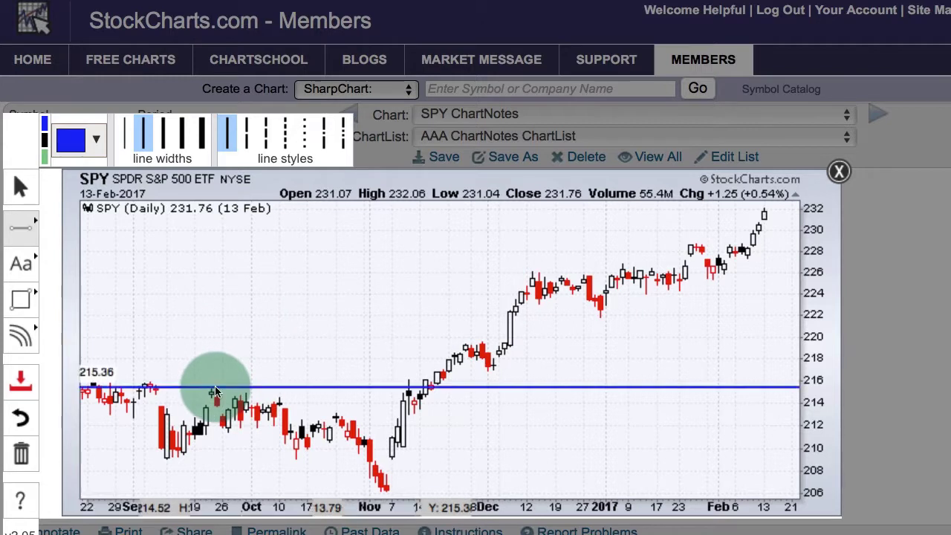
left_click(518, 273)
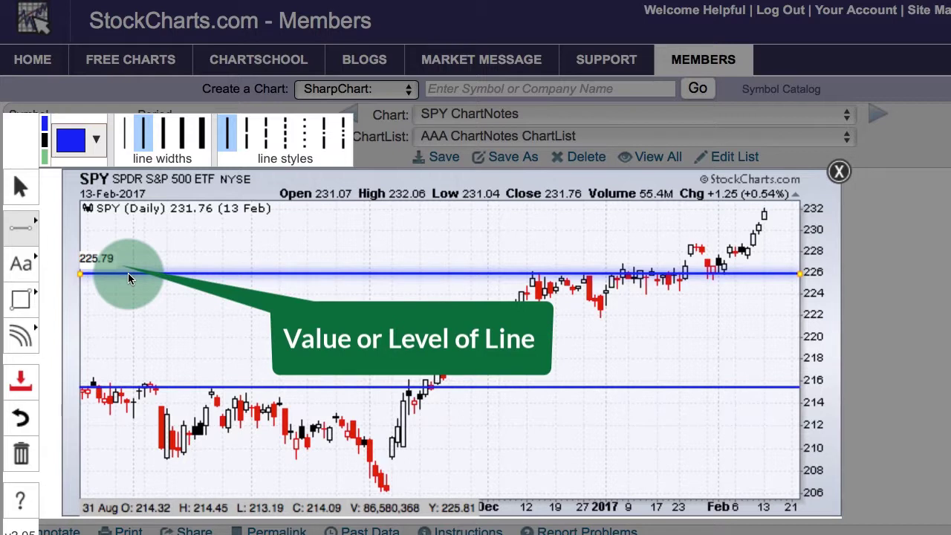
left_click_drag(128, 272, 129, 295)
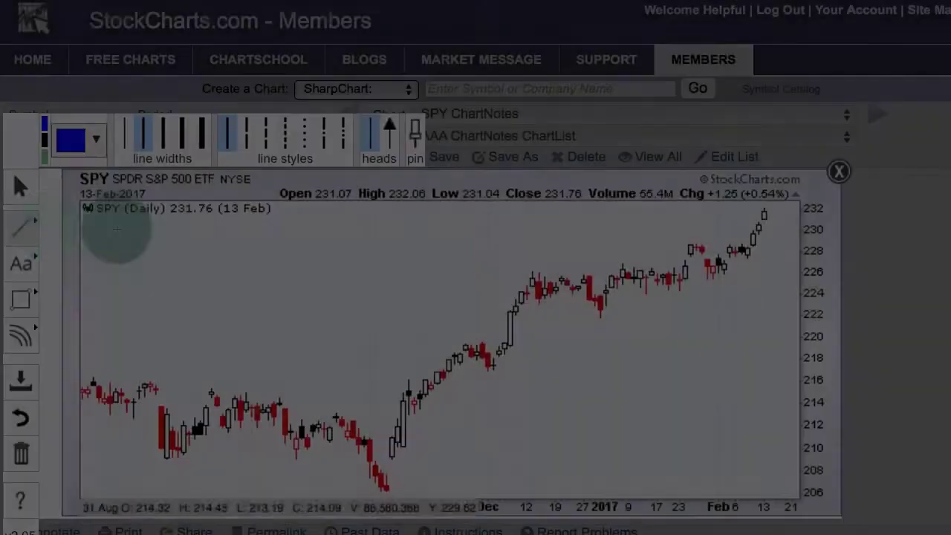
Place an auto support-resistance line at about 216.
left_click(21, 225)
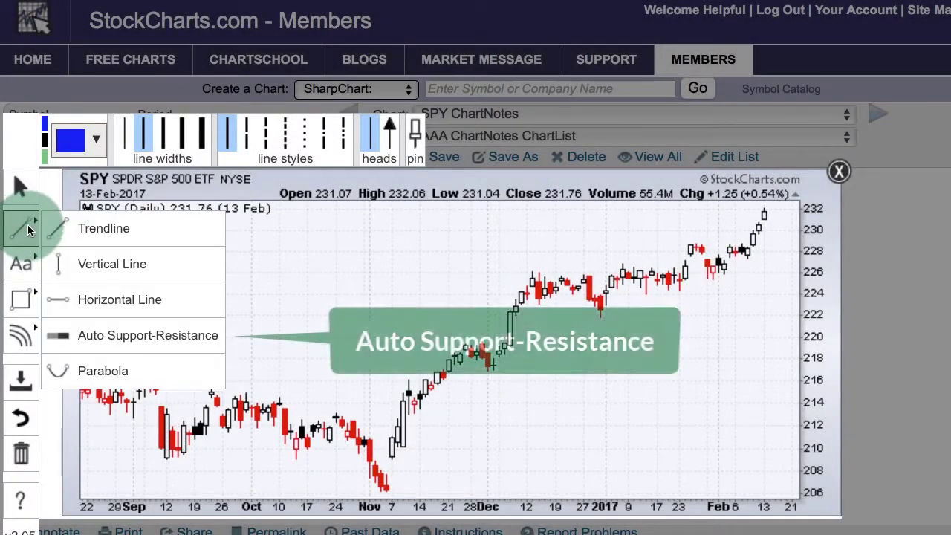
left_click(109, 336)
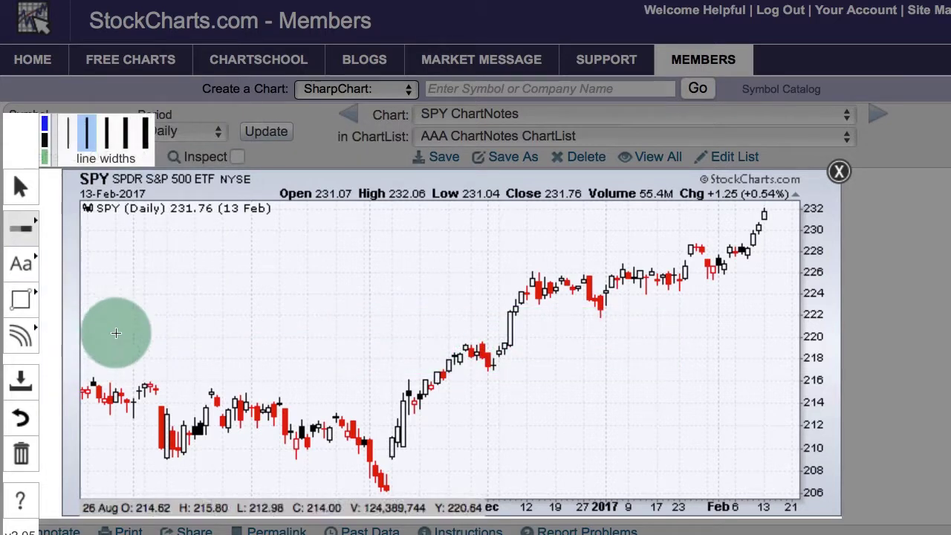
left_click(227, 381)
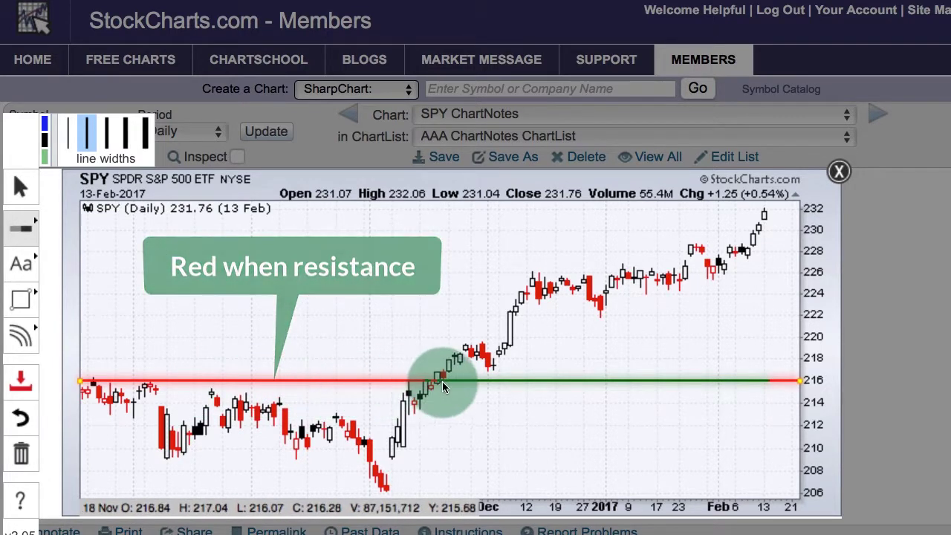
left_click(525, 384)
Add a second support-resistance line at 222.78 and raise it to 224.75.
left_click(531, 311)
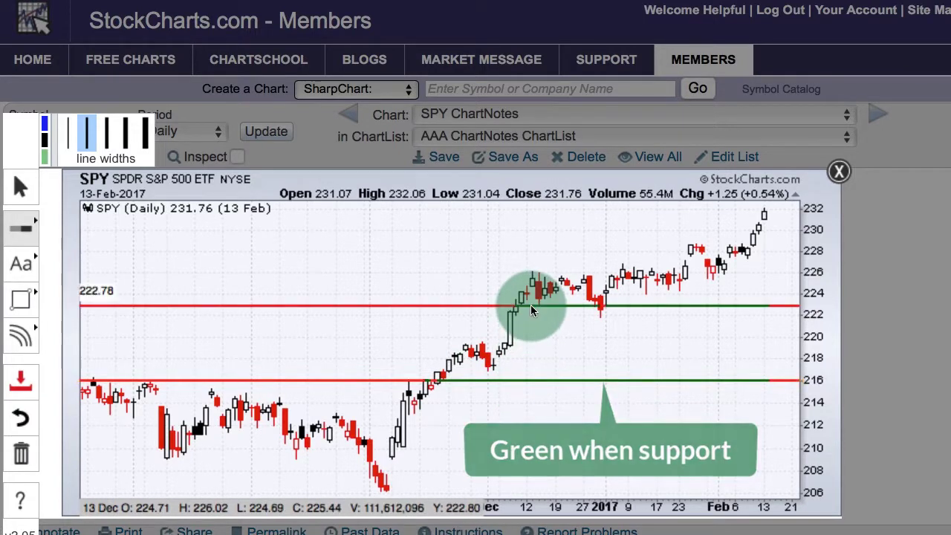
left_click_drag(531, 310, 270, 307)
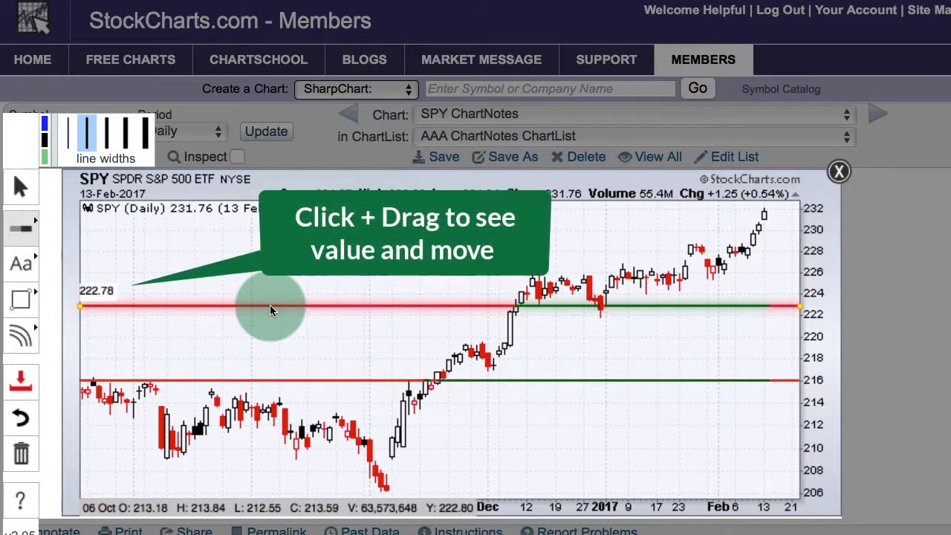
left_click_drag(270, 306, 273, 270)
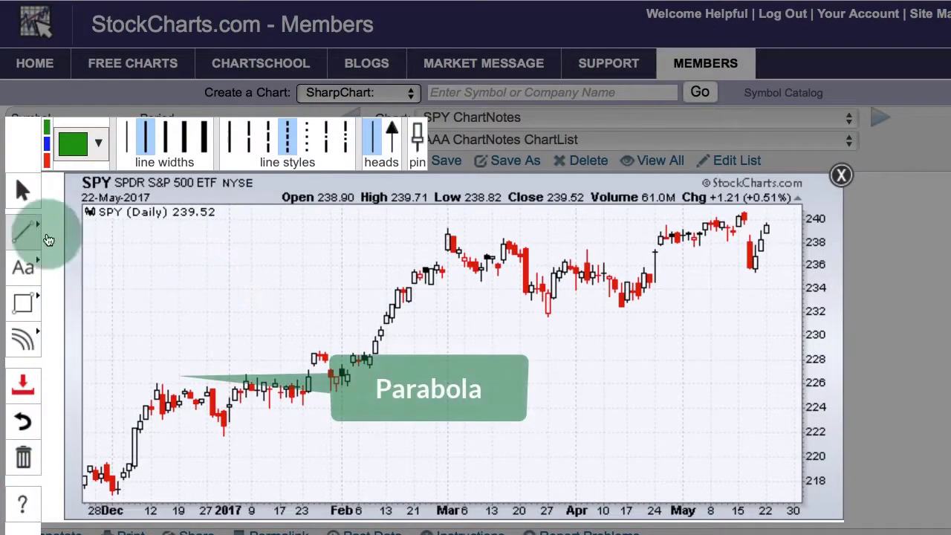
Draw a parabola through the December dip to late January and deepen its bottom.
left_click(24, 229)
left_click(90, 376)
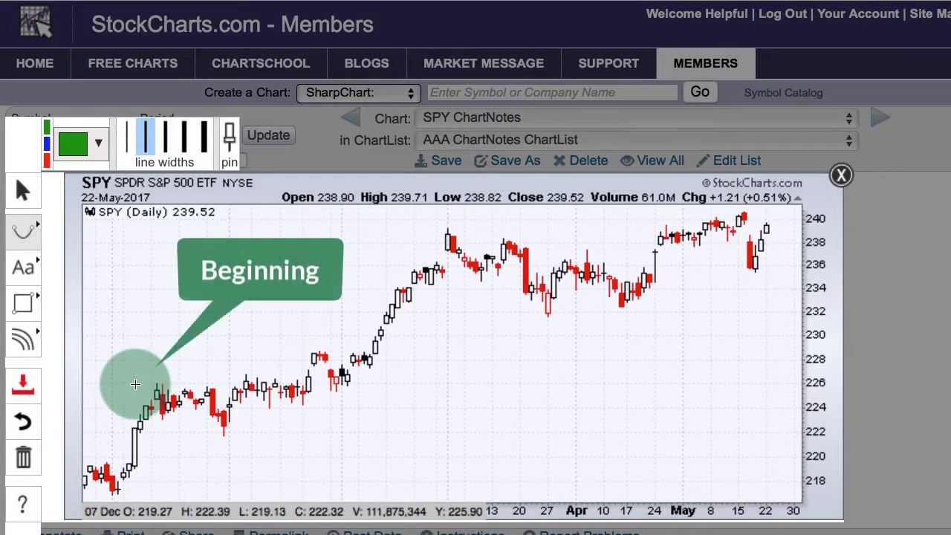
left_click(218, 441)
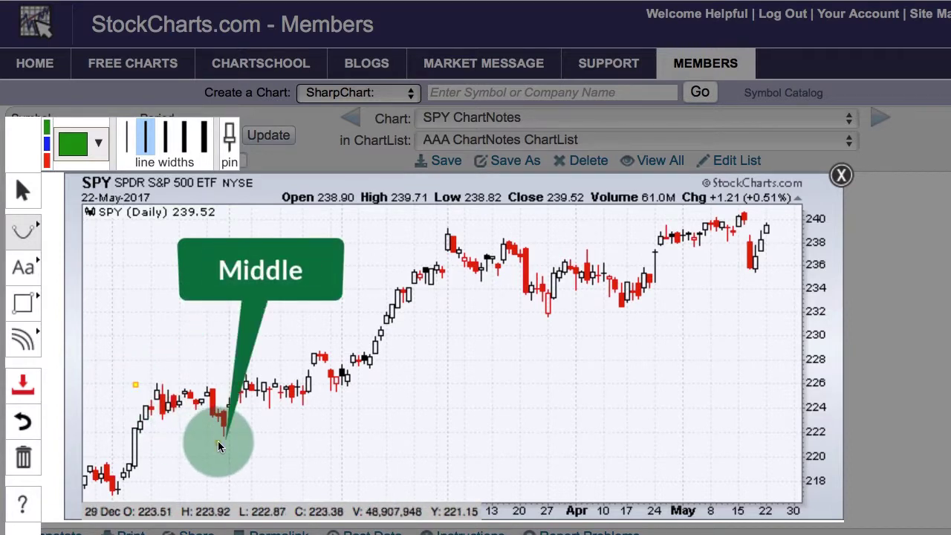
left_click(325, 387)
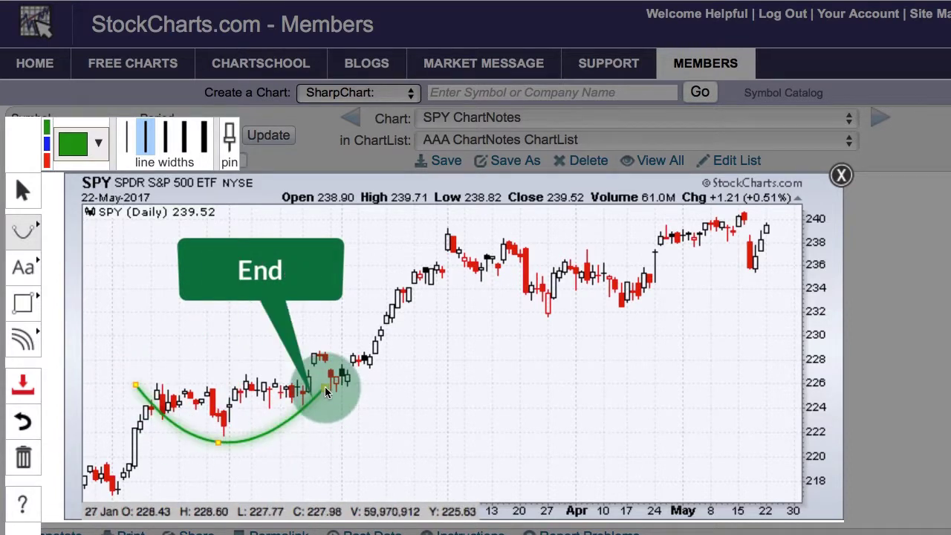
left_click_drag(240, 439, 215, 450)
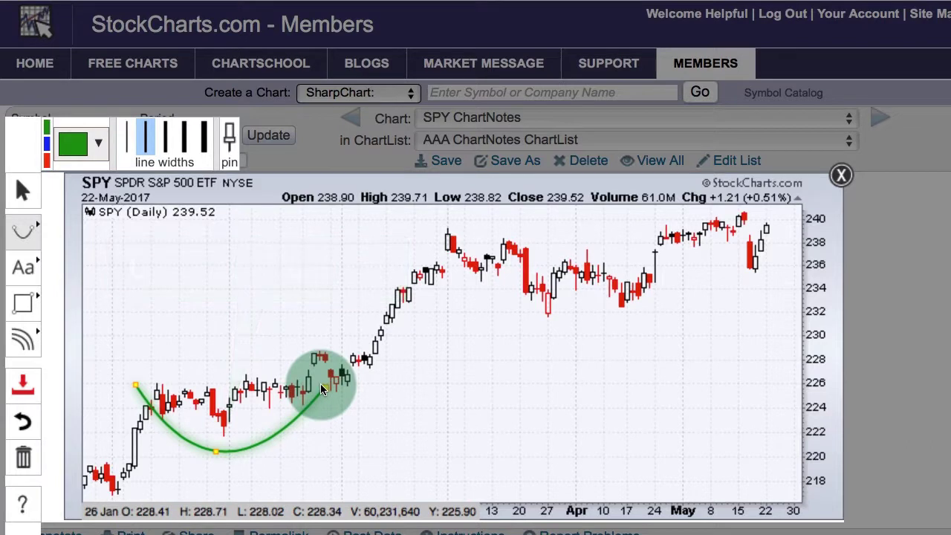
Draw green curves under and over the March–April prices, then select the December–January parabola.
mouse_move(449, 272)
left_mouse_down()
mouse_move(497, 336)
mouse_move(532, 350)
mouse_move(604, 341)
mouse_move(654, 306)
mouse_move(676, 262)
left_mouse_up()
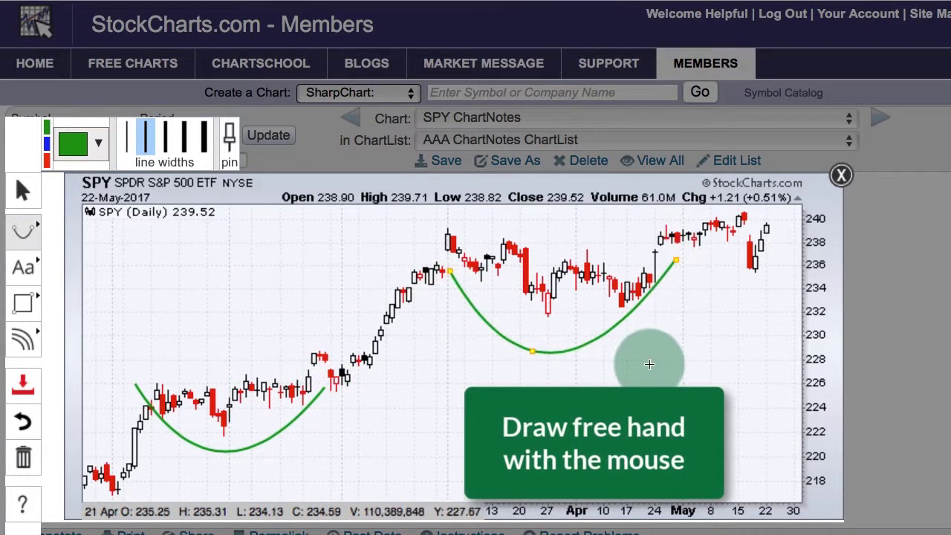
mouse_move(427, 249)
left_mouse_down()
mouse_move(482, 208)
mouse_move(610, 254)
left_mouse_up()
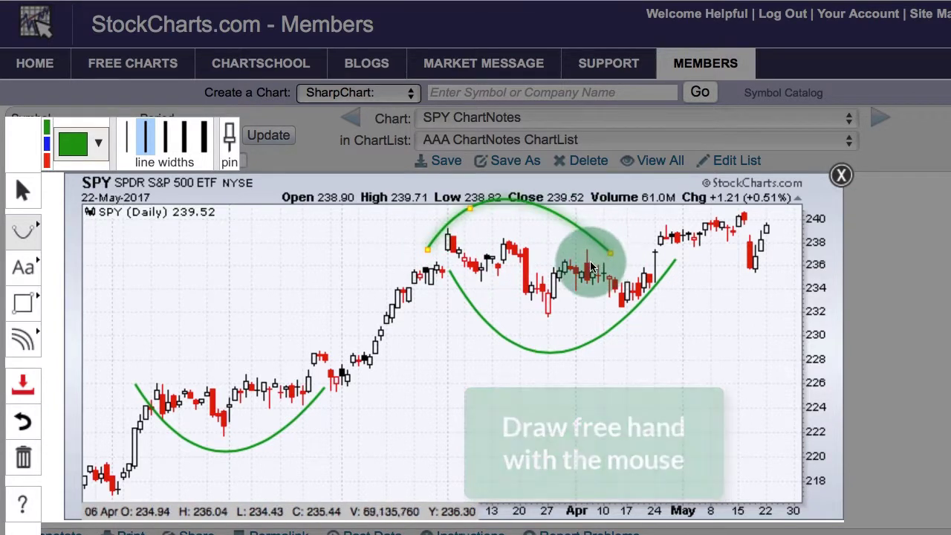
left_click(22, 192)
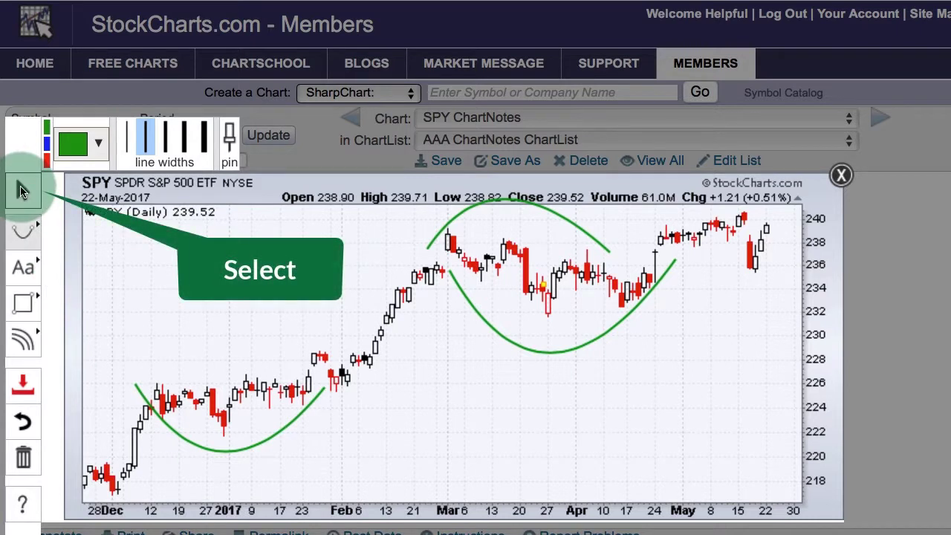
left_click(159, 429)
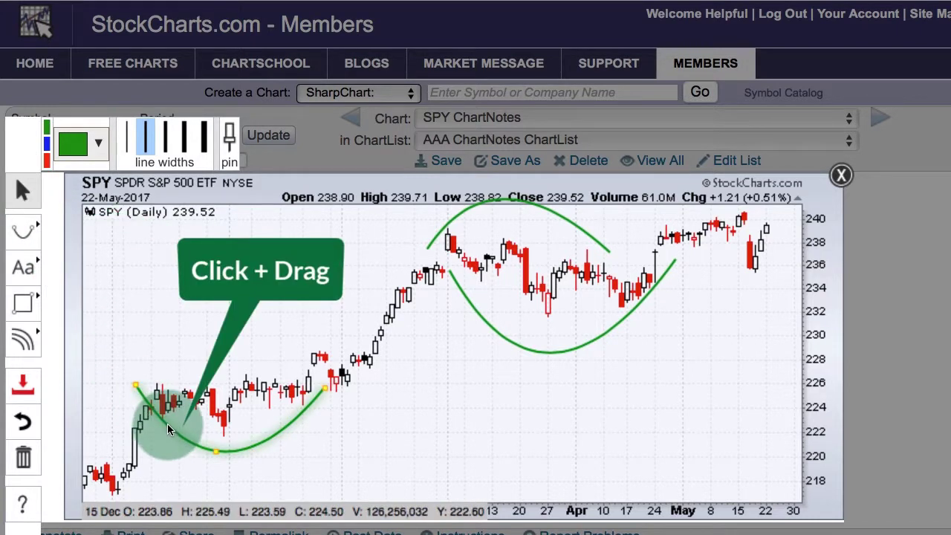